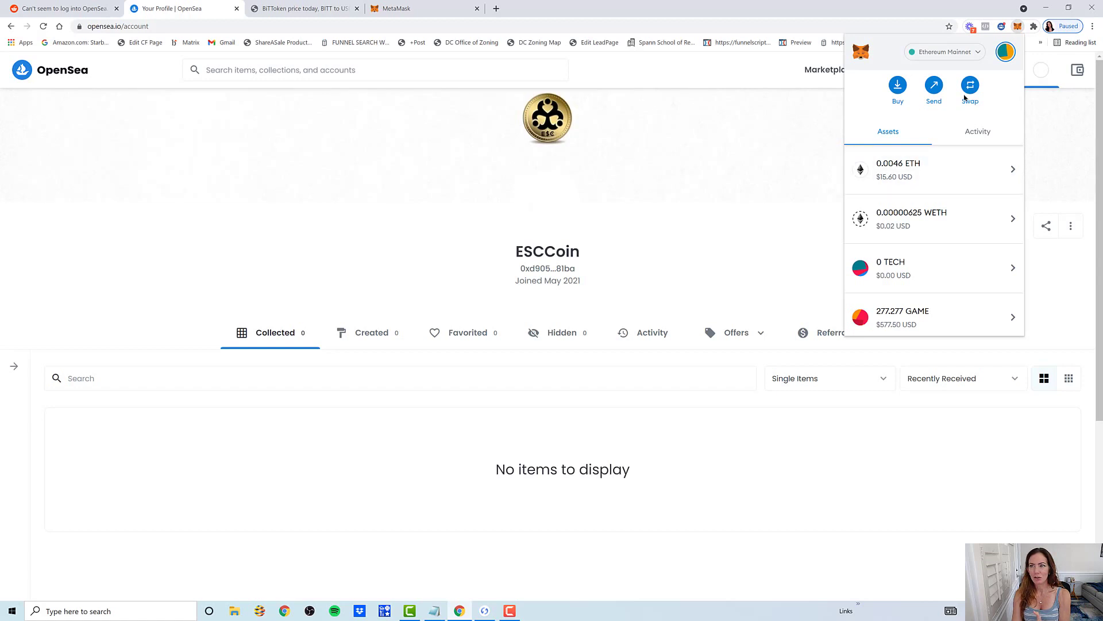
pyautogui.click(1004, 56)
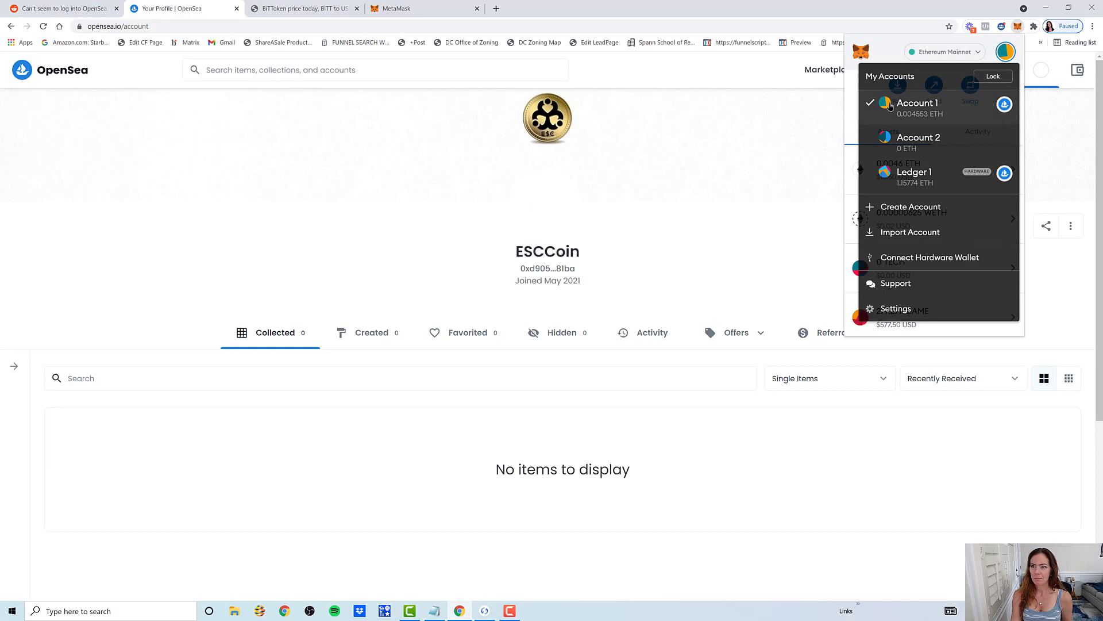
pyautogui.click(1003, 108)
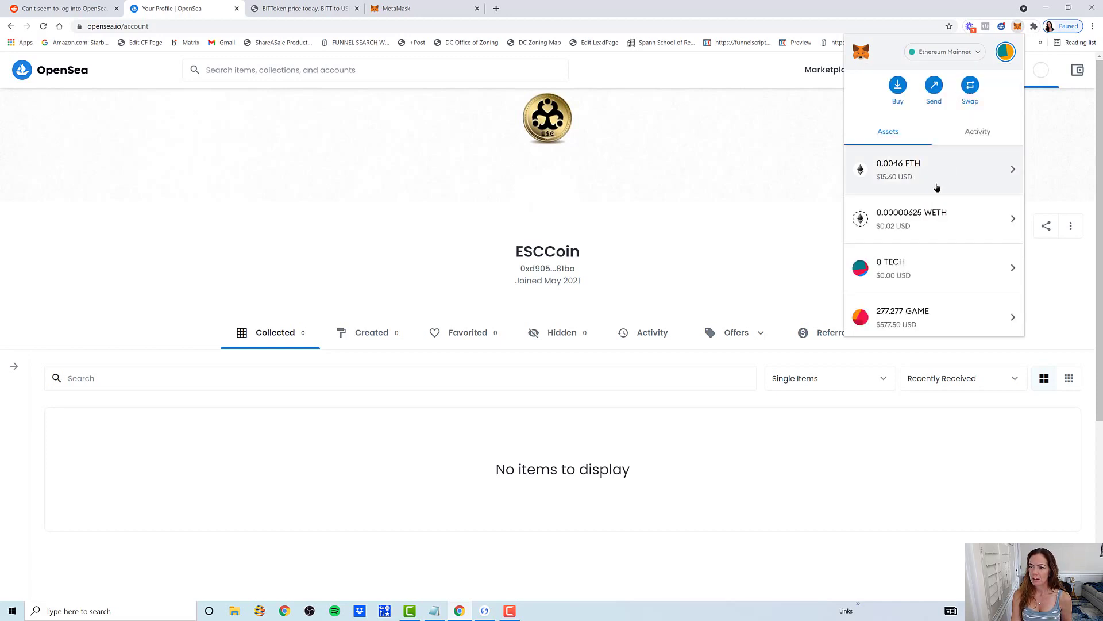
# Remove opensea.io from Account 1's Connected sites list in MetaMask.
pyautogui.scroll(-3, 937, 189)
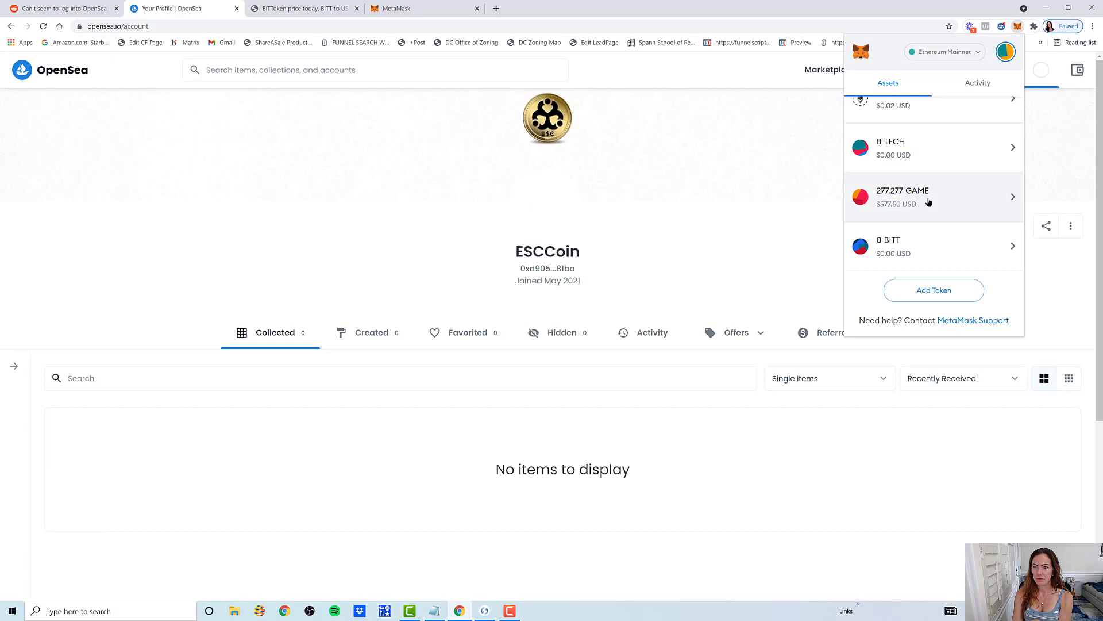
pyautogui.scroll(1, 929, 201)
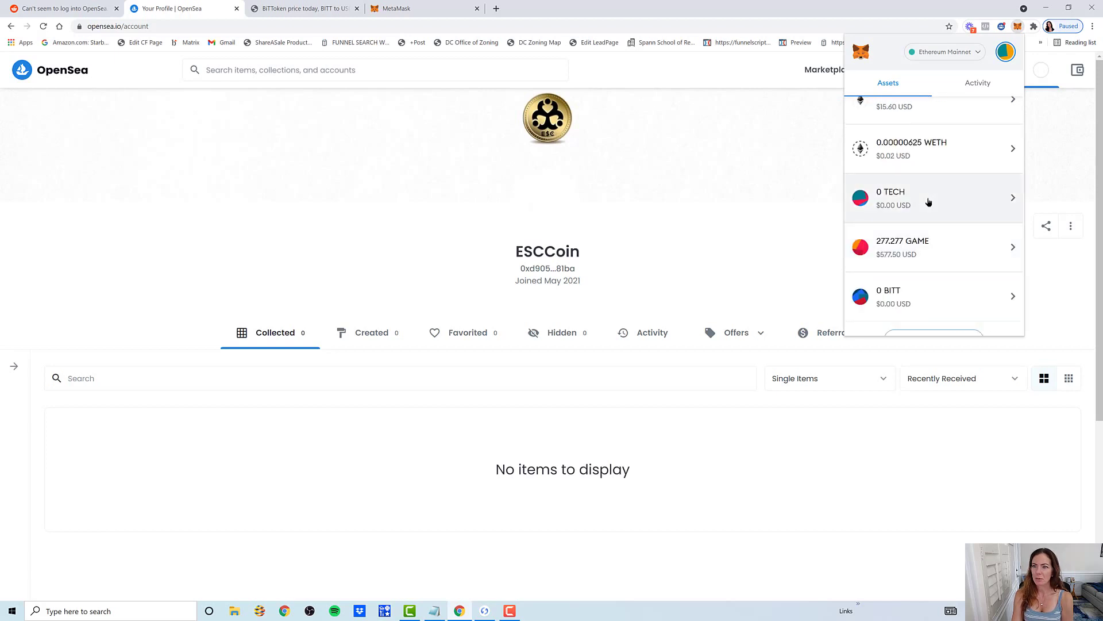
pyautogui.scroll(3, 929, 201)
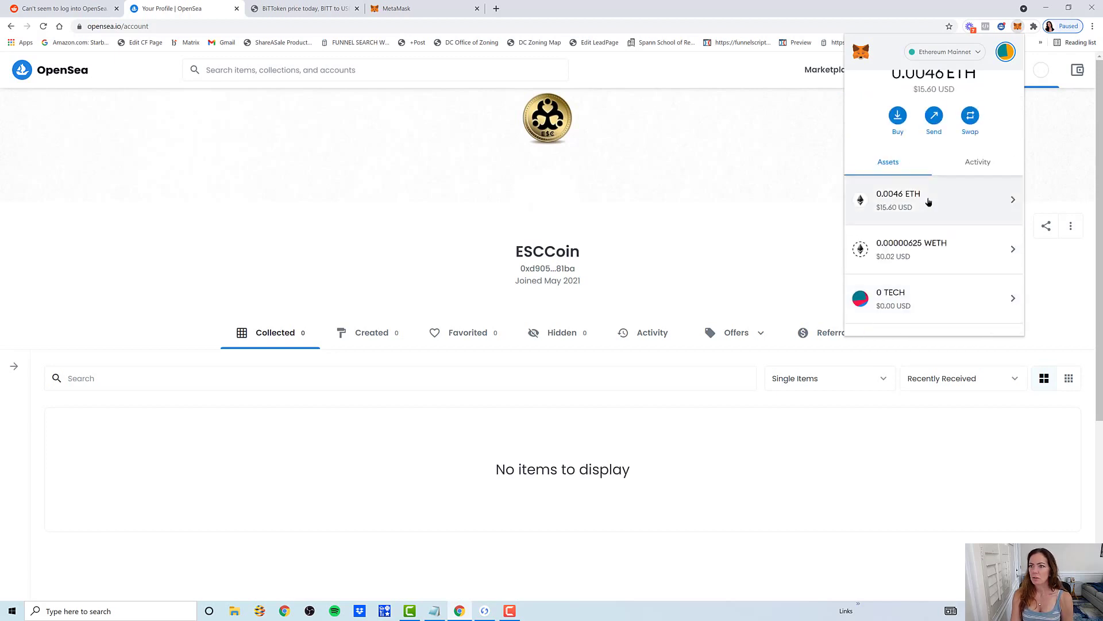
pyautogui.scroll(2, 929, 201)
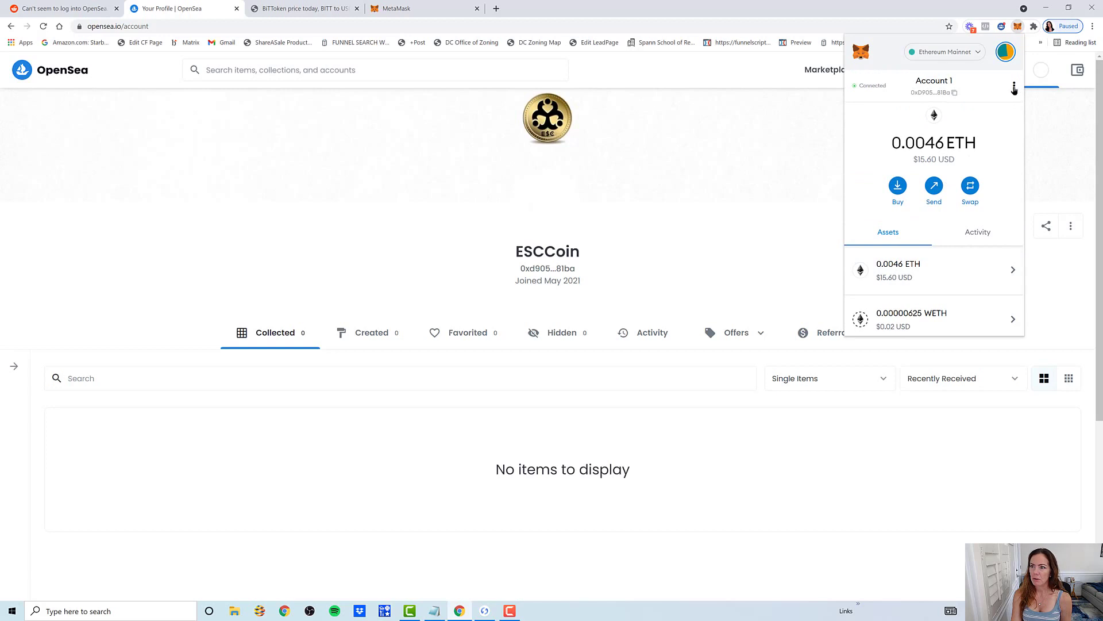
pyautogui.click(1015, 88)
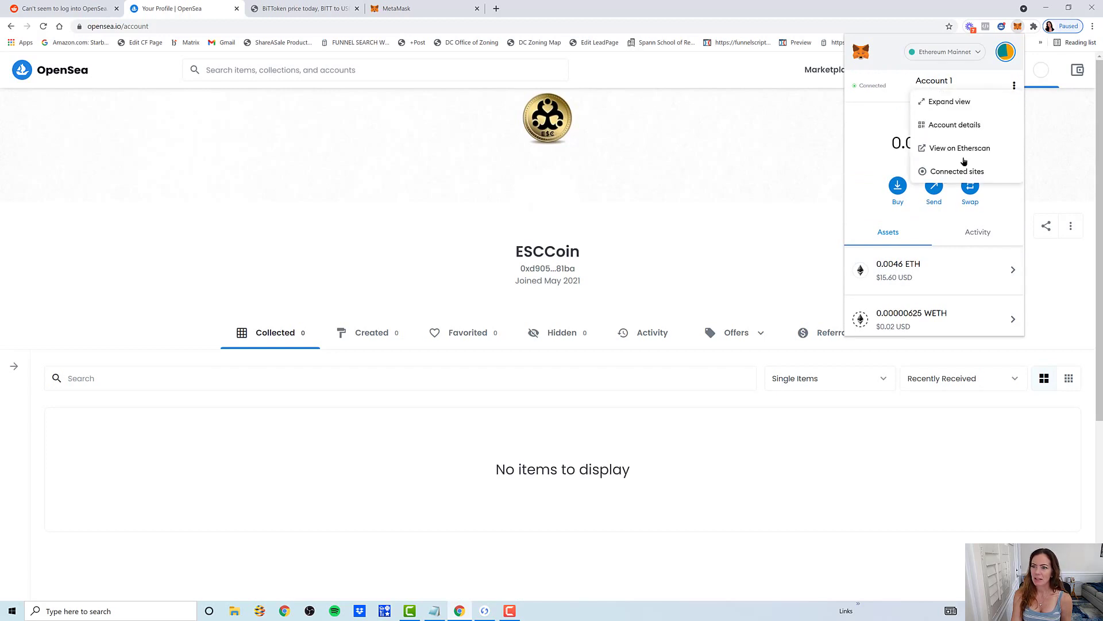
pyautogui.click(964, 172)
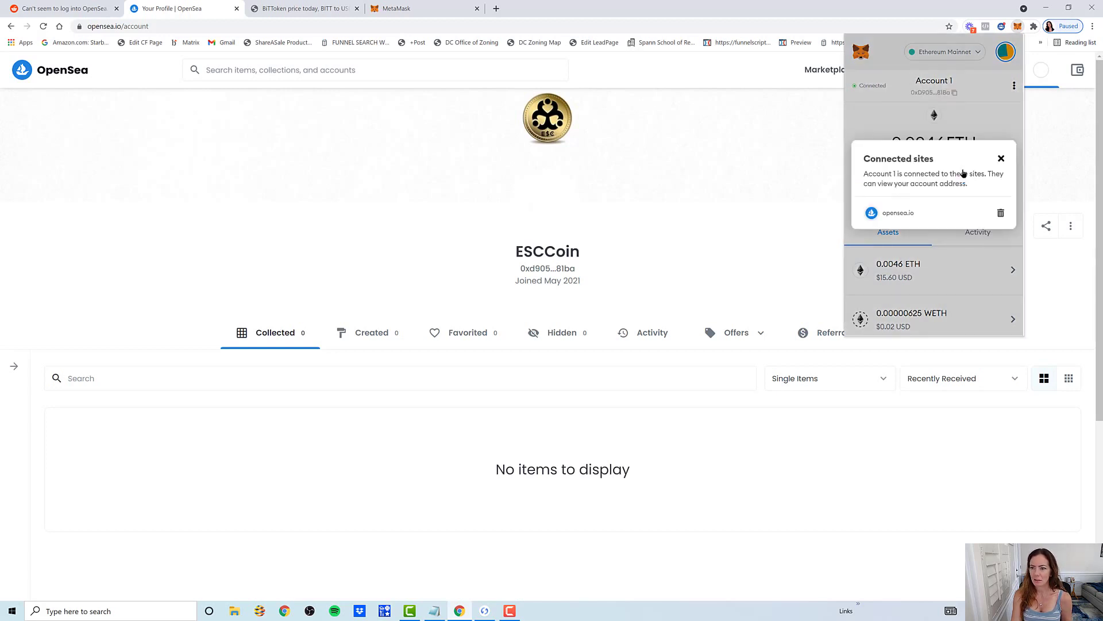
pyautogui.click(1001, 215)
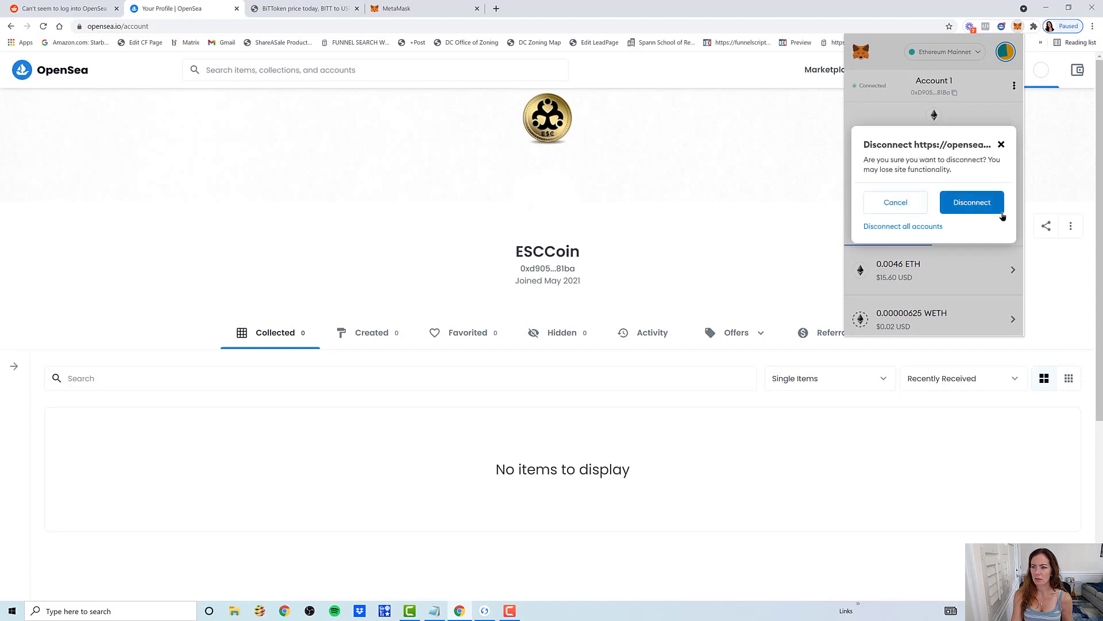
pyautogui.click(976, 206)
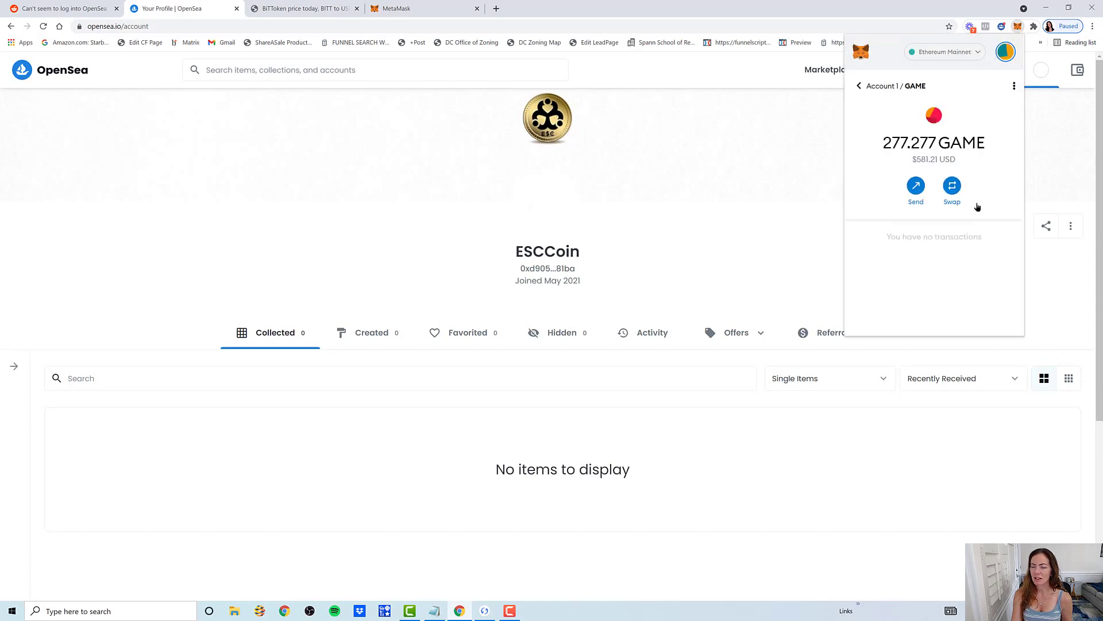
# Close MetaMask, dismiss the accidental banner image chooser, and log out of the ESCCoin profile.
pyautogui.click(798, 129)
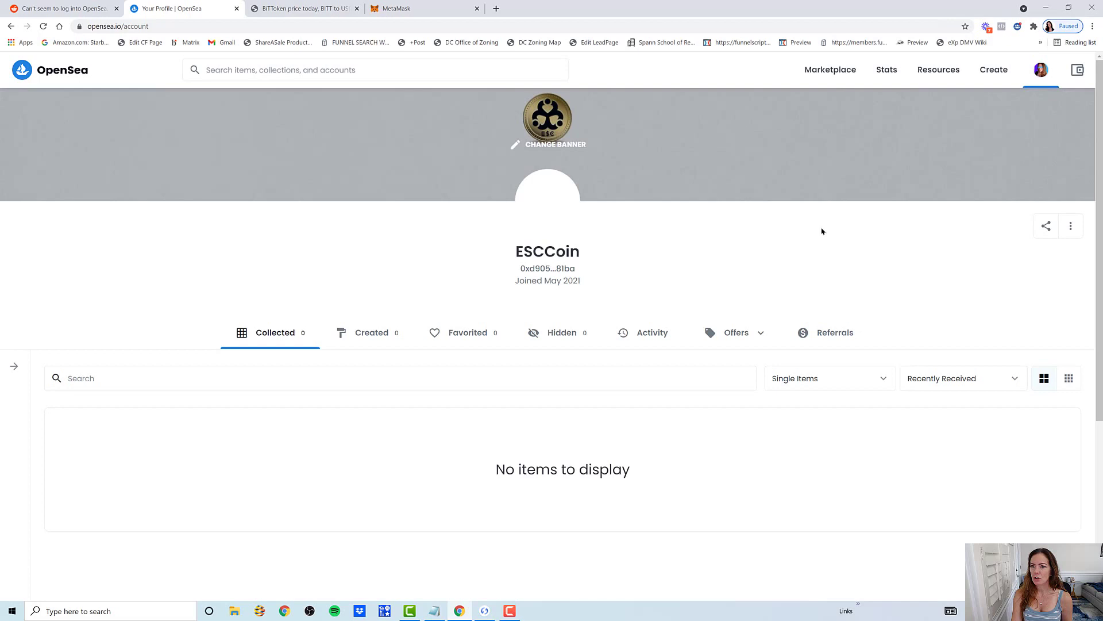
pyautogui.click(1046, 148)
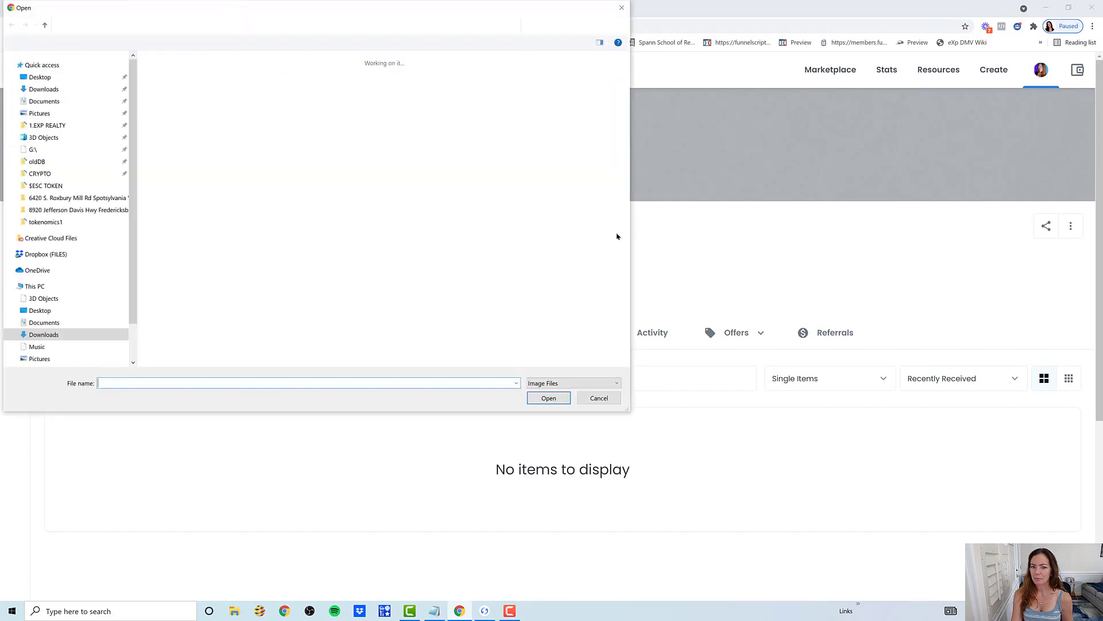
pyautogui.click(597, 398)
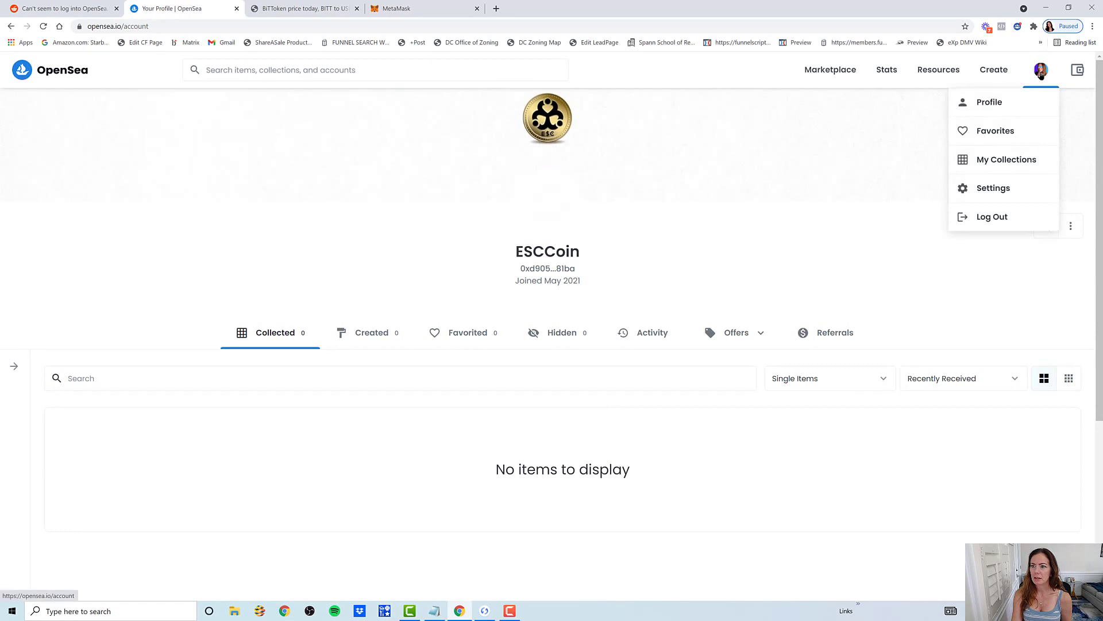
pyautogui.moveTo(1040, 70)
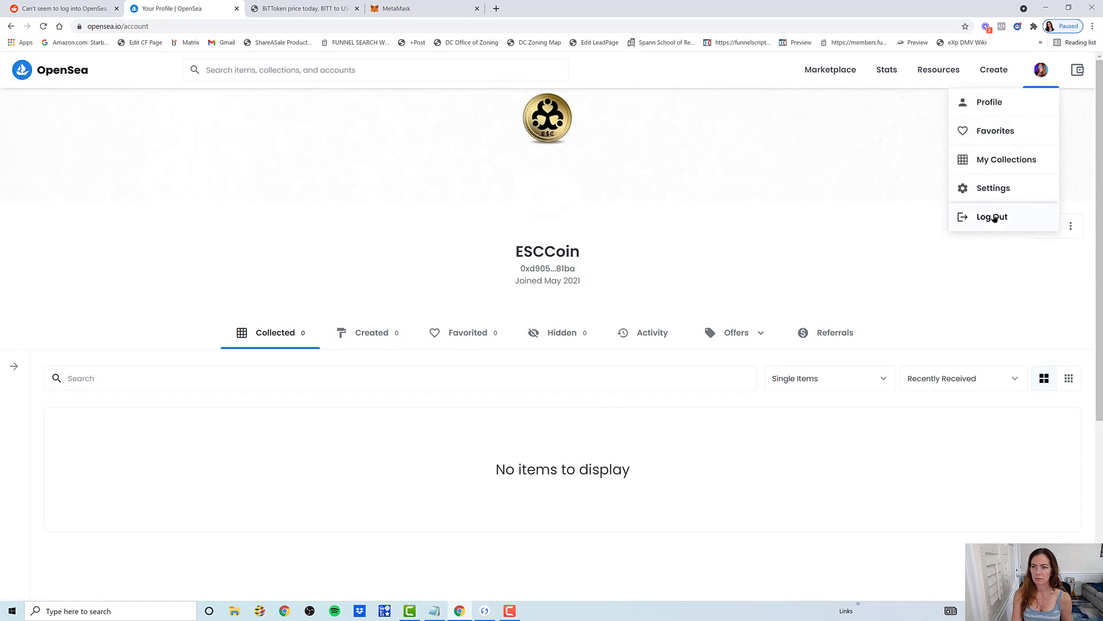
pyautogui.click(995, 218)
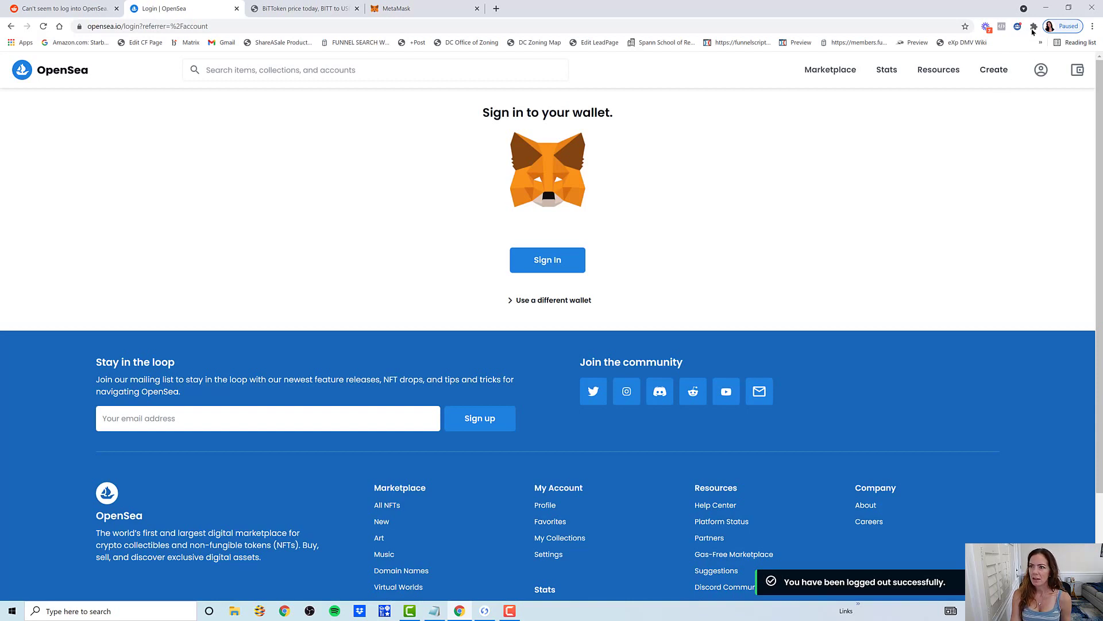
# Open MetaMask from the browser Extensions menu and show its My Accounts list.
pyautogui.click(1034, 27)
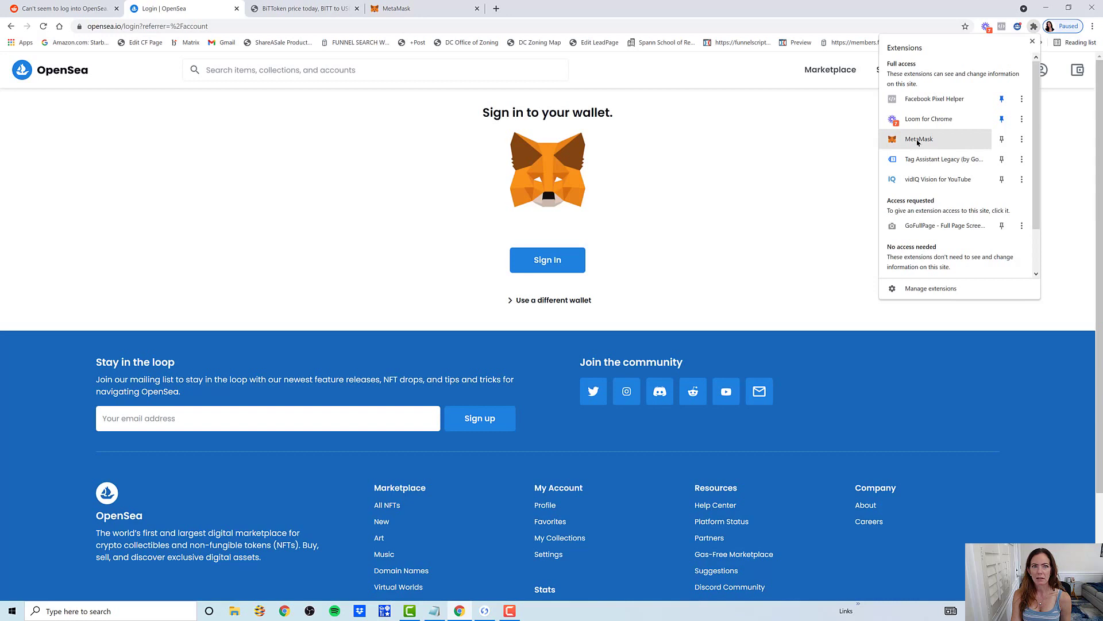
pyautogui.click(917, 141)
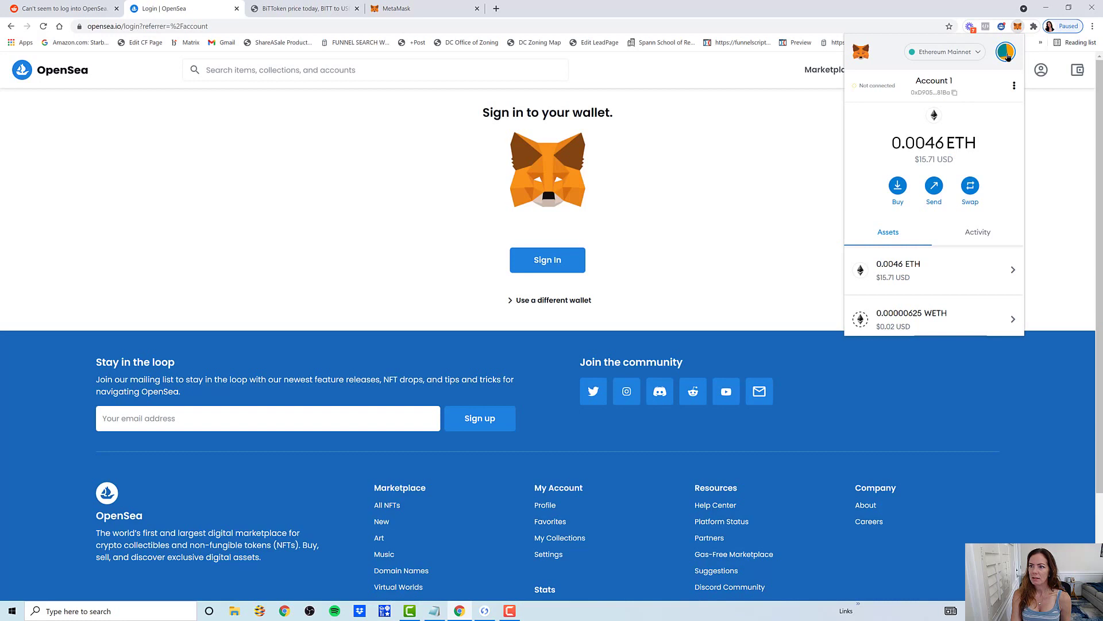
pyautogui.click(1006, 53)
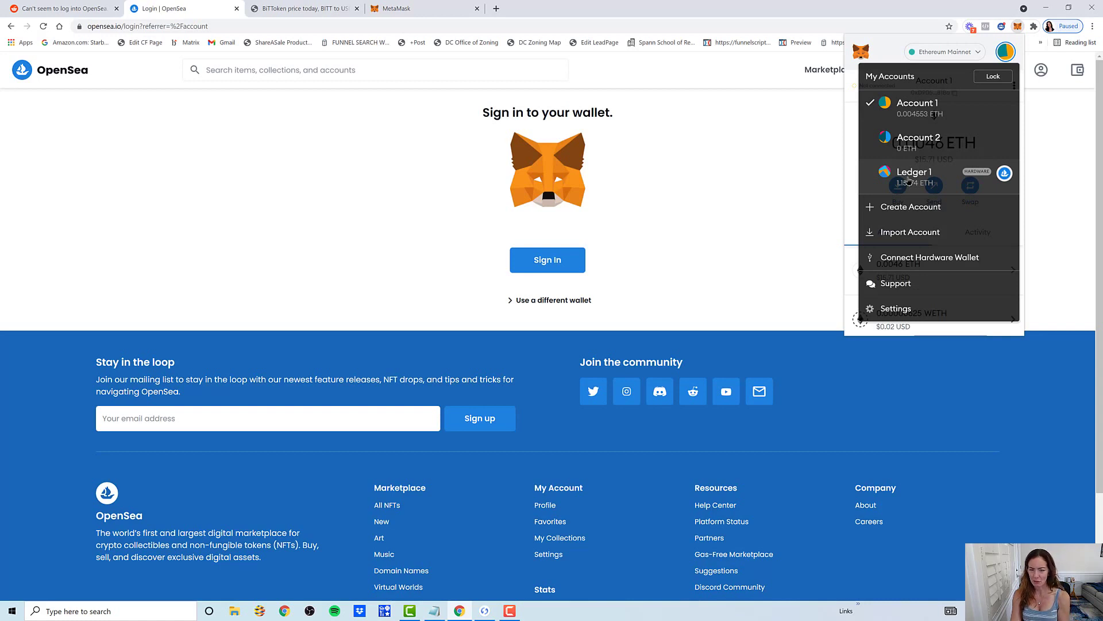
# Make Ledger 1 the active account and review its 1.1577 ETH, TECH and BITT assets.
pyautogui.click(908, 181)
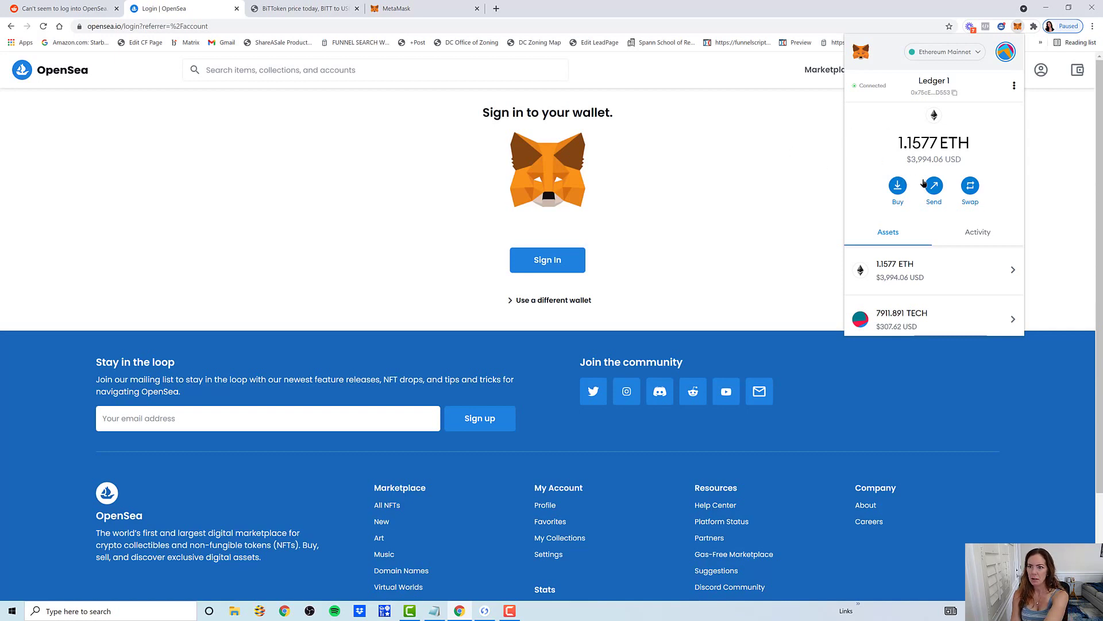
pyautogui.click(1007, 53)
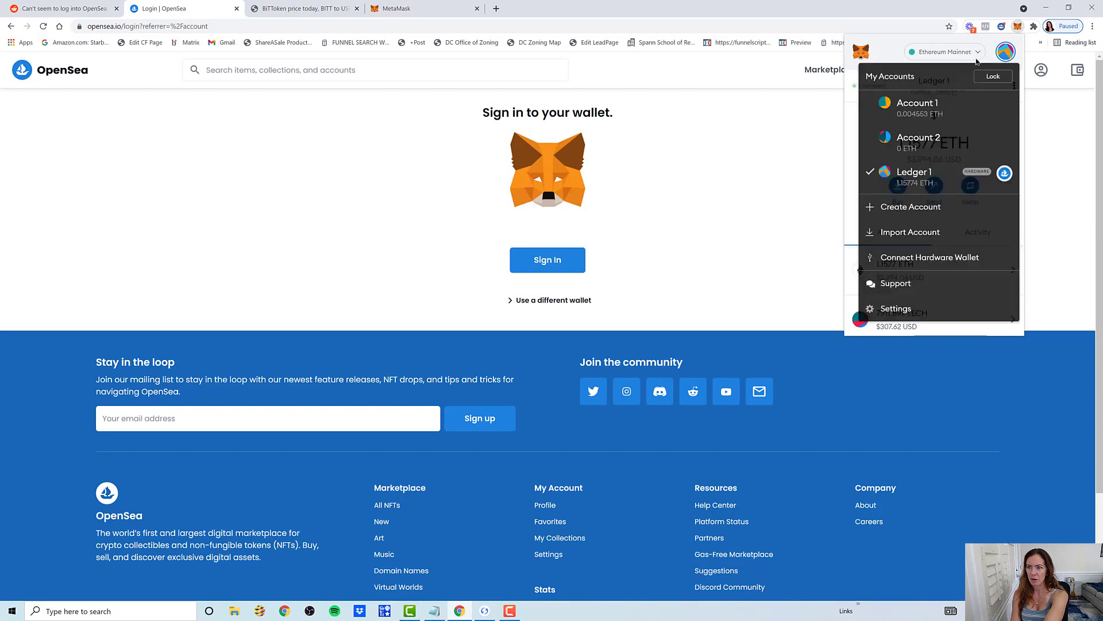
pyautogui.click(929, 177)
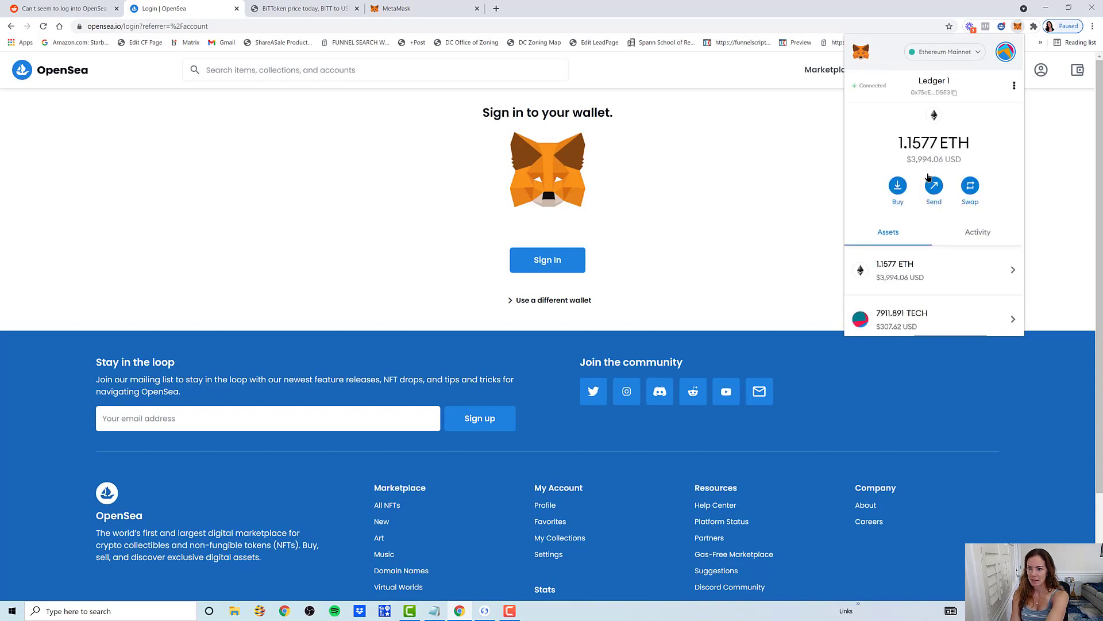
pyautogui.scroll(-3, 925, 190)
pyautogui.scroll(-1, 918, 224)
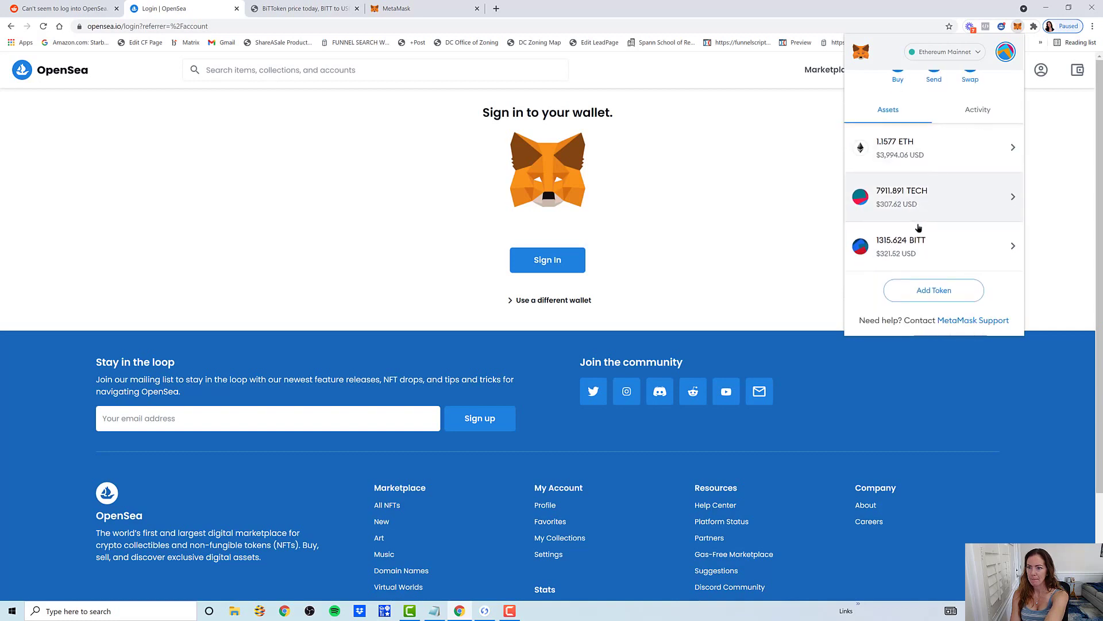
pyautogui.scroll(3, 918, 230)
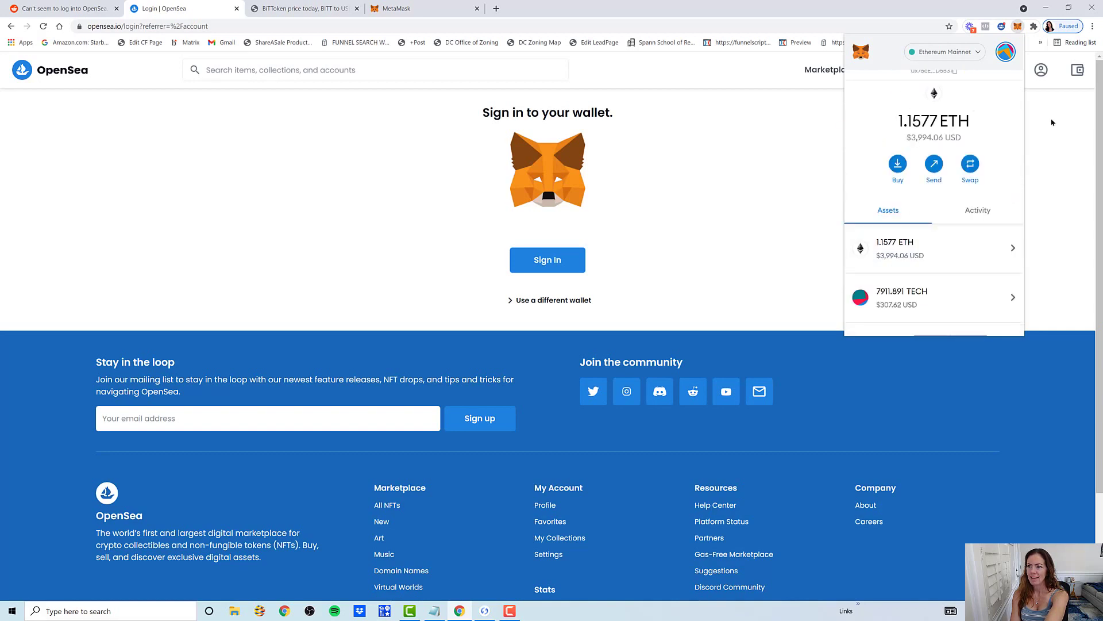
# Close MetaMask and connect OpenSea using the MetaMask wallet from the wallet options.
pyautogui.click(1052, 106)
pyautogui.moveTo(1040, 71)
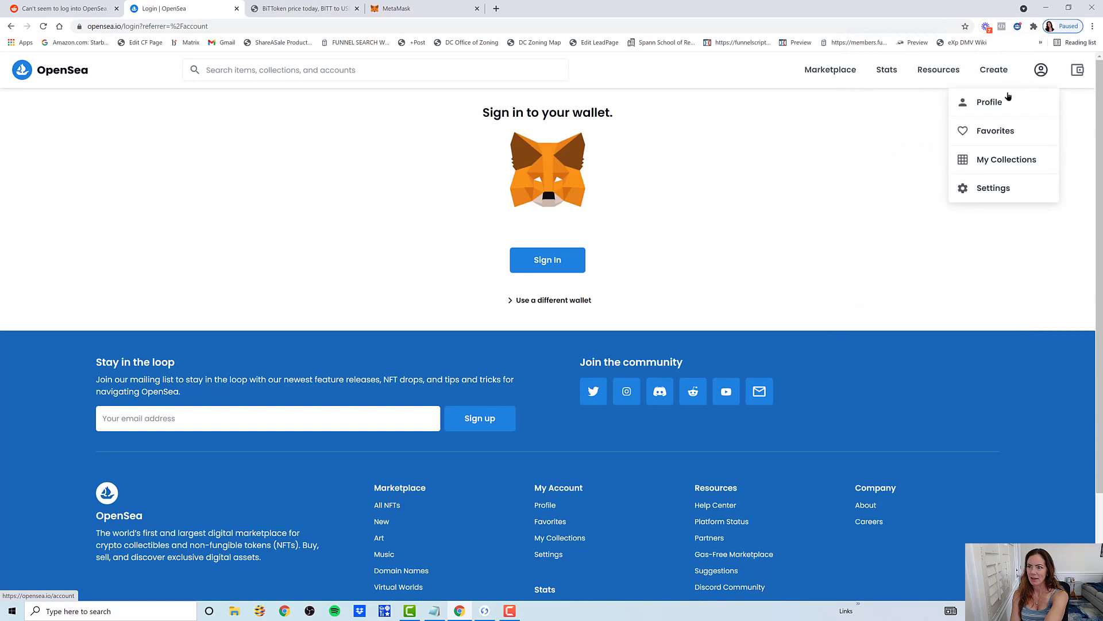
pyautogui.click(989, 101)
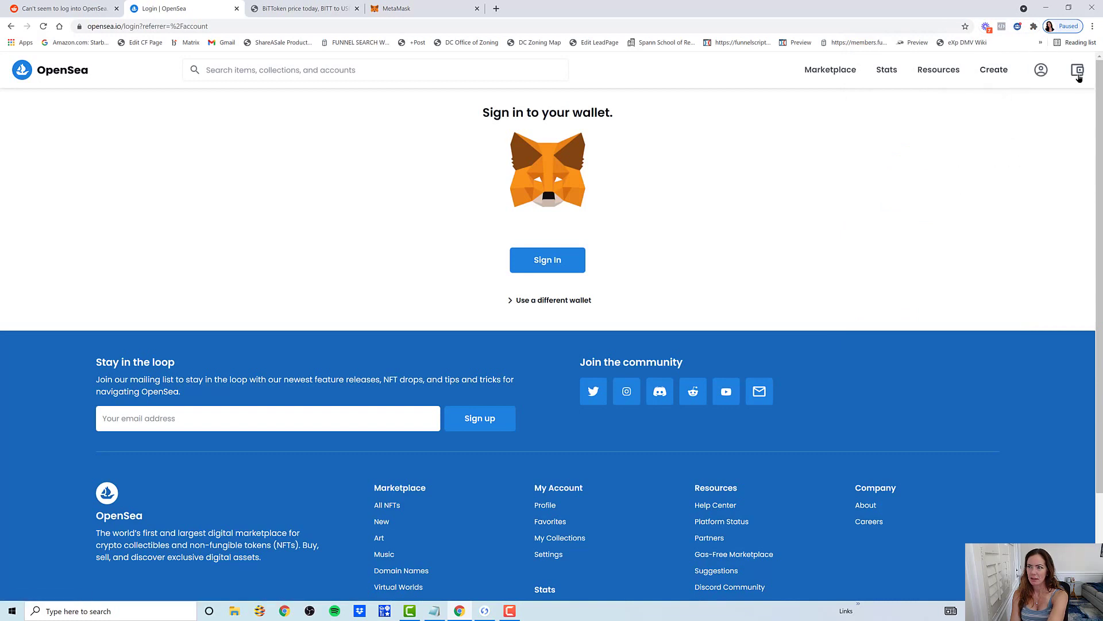
pyautogui.click(1076, 71)
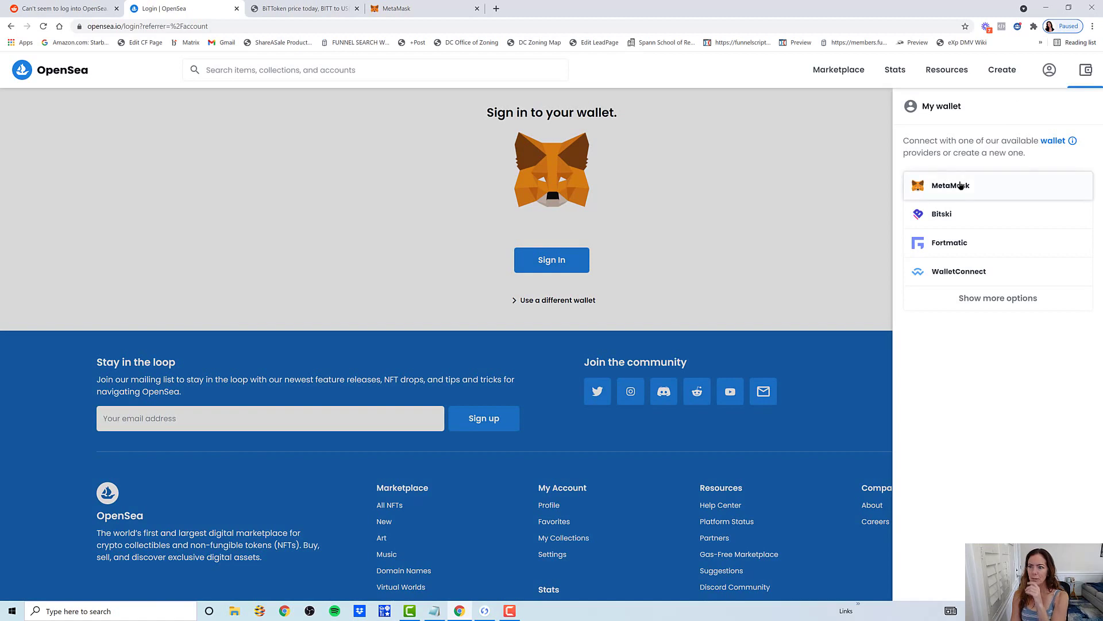
pyautogui.click(960, 185)
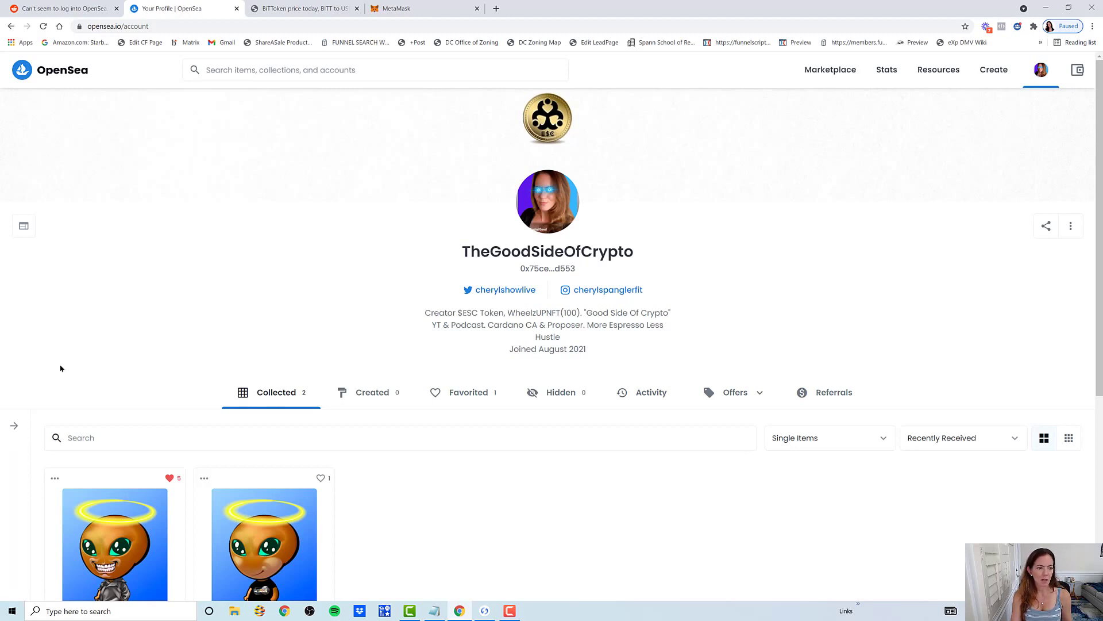
pyautogui.scroll(-2, 259, 413)
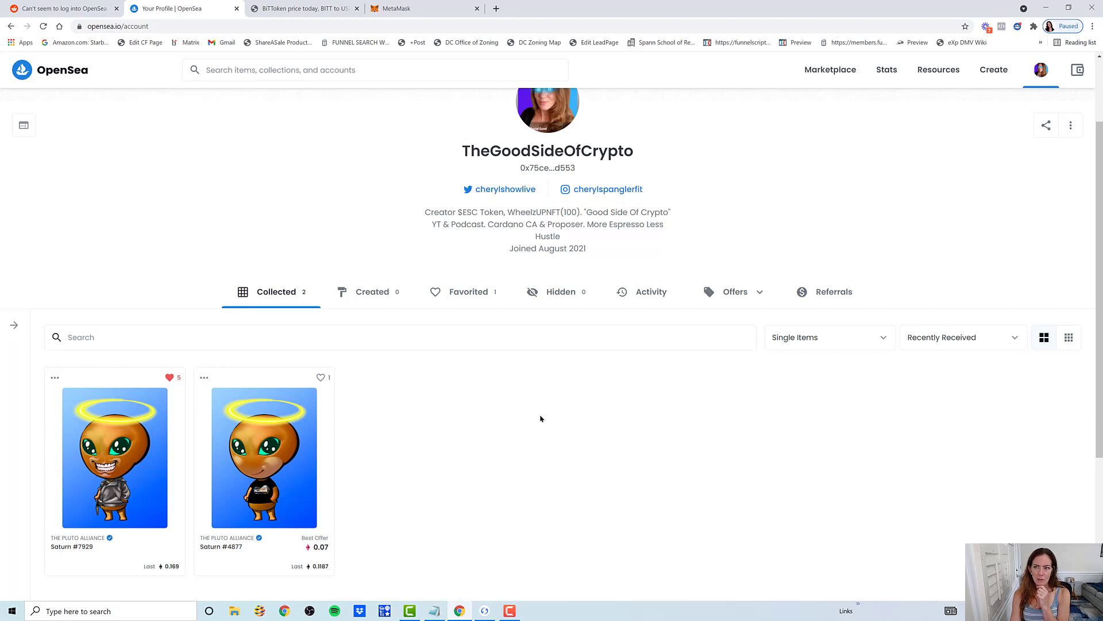
pyautogui.scroll(2, 862, 231)
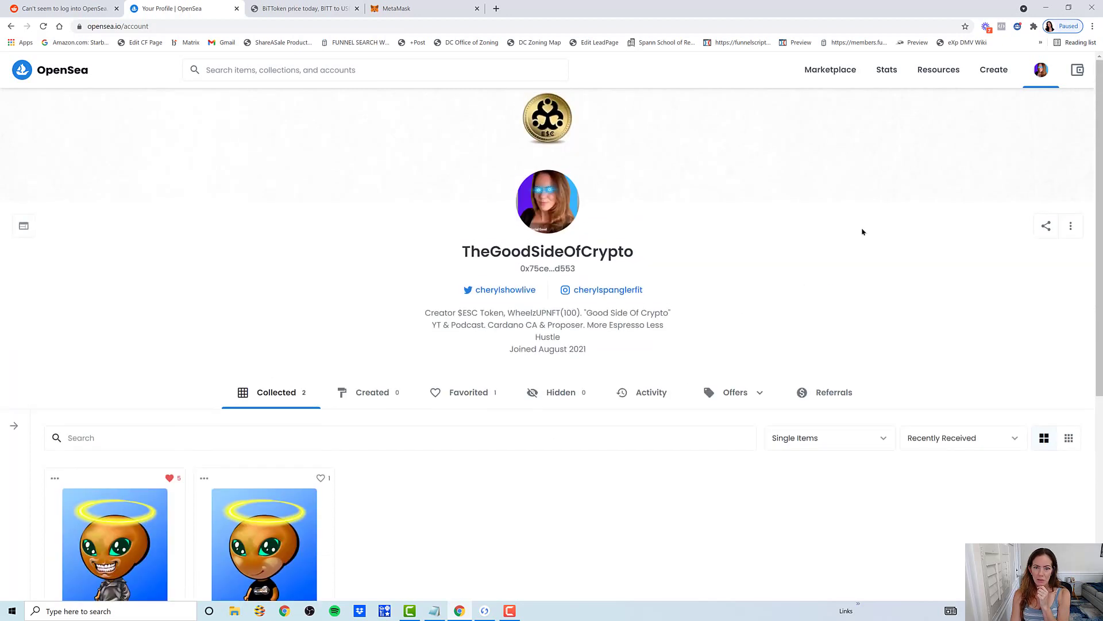